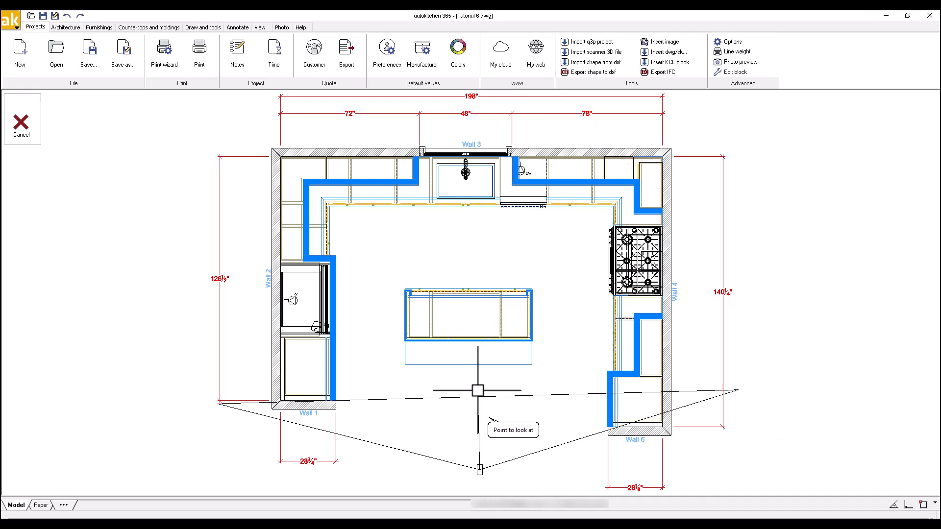
Step: Aim the perspective view from the room's open side toward the window on Wall 3 and accept it
{"action": "left_click", "coordinate": [480, 357]}
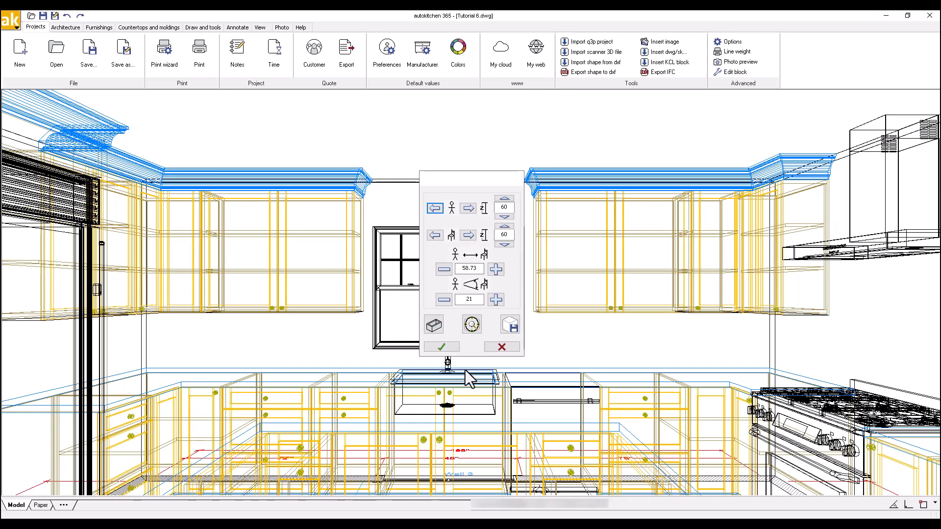
{"action": "left_click", "coordinate": [452, 349]}
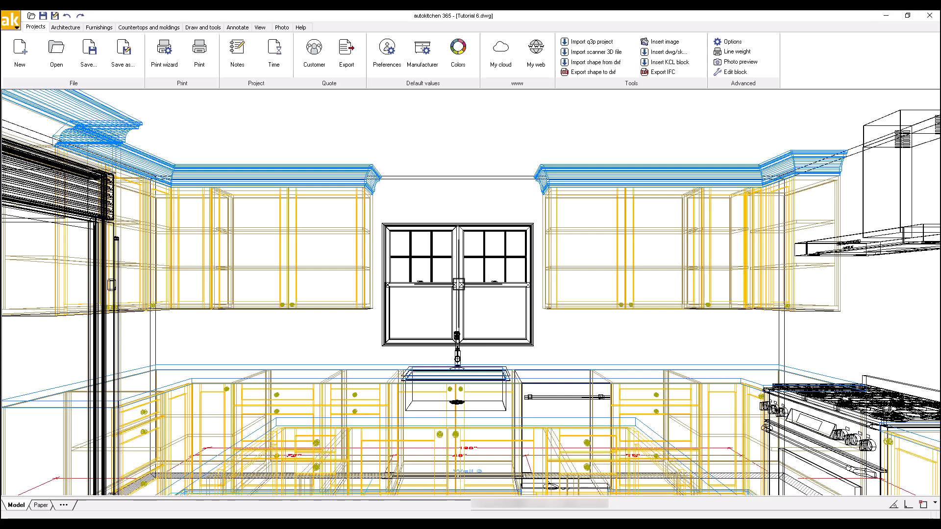
Step: Save the current perspective as a user view named "Persp 1"
{"action": "left_click", "coordinate": [259, 27]}
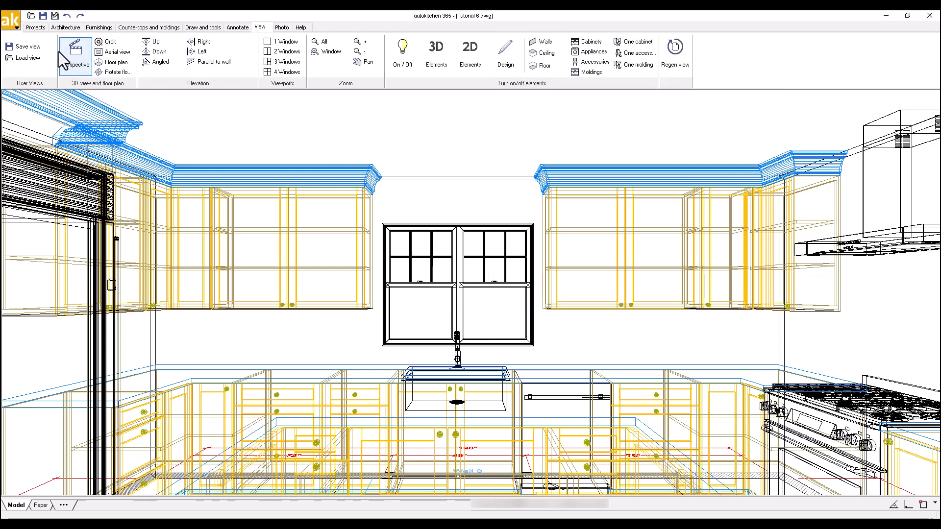
{"action": "left_click", "coordinate": [27, 57]}
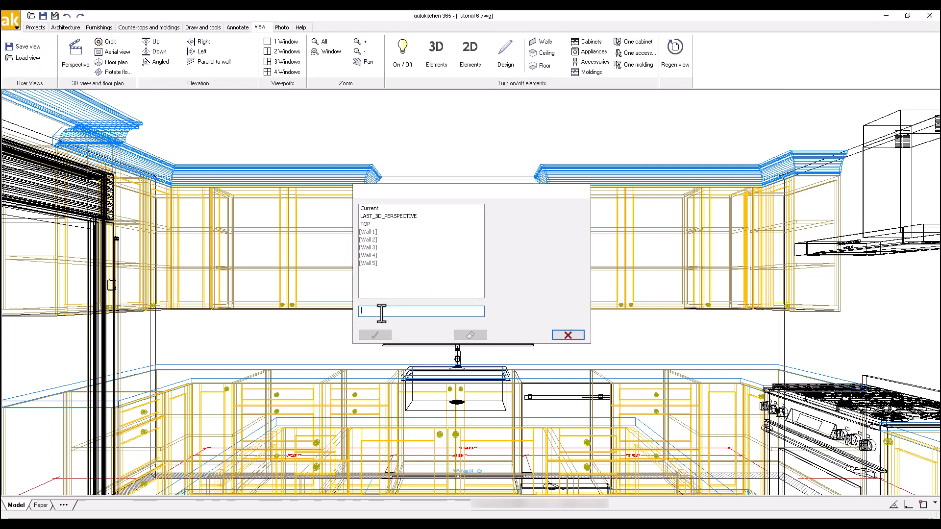
{"action": "type", "text": "Persp 1"}
{"action": "left_click", "coordinate": [376, 337]}
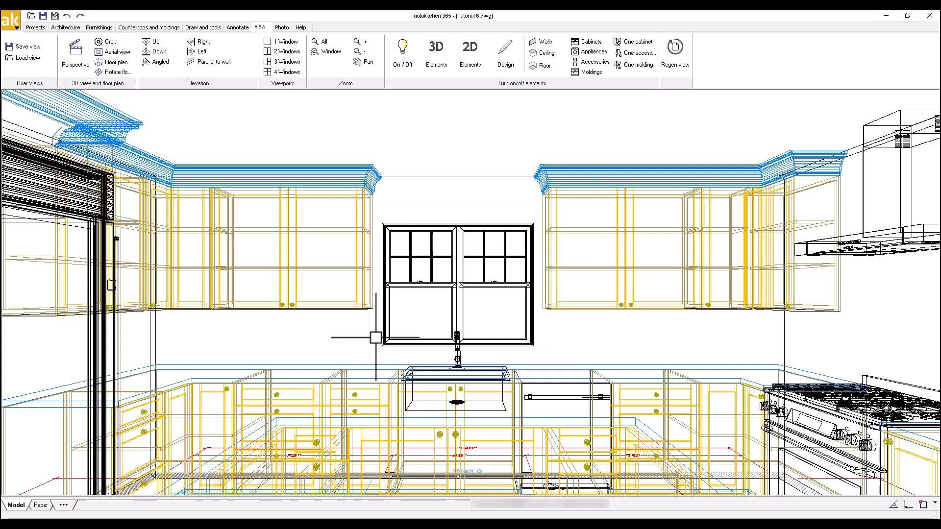
Step: Display the kitchen perspective in the Fast shade visual style
{"action": "right_click", "coordinate": [411, 122]}
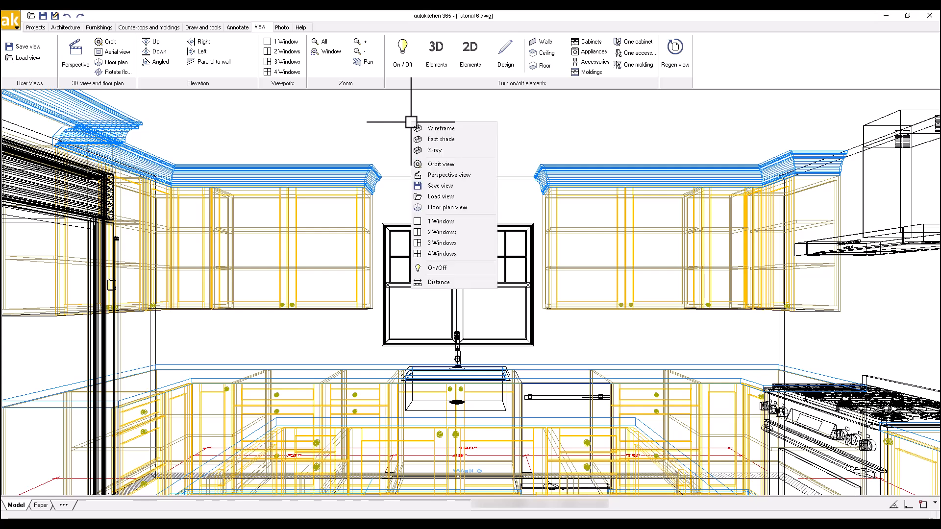
{"action": "left_click", "coordinate": [449, 139]}
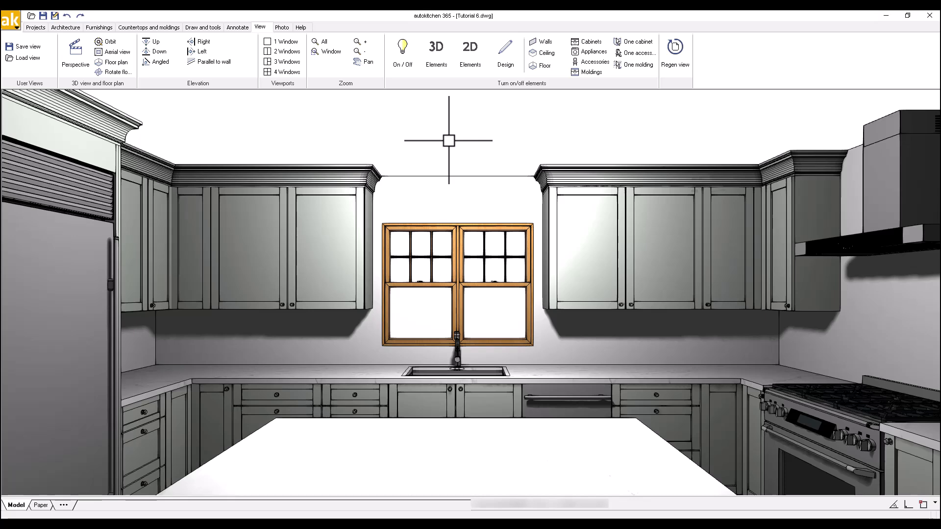
{"action": "left_click", "coordinate": [281, 29]}
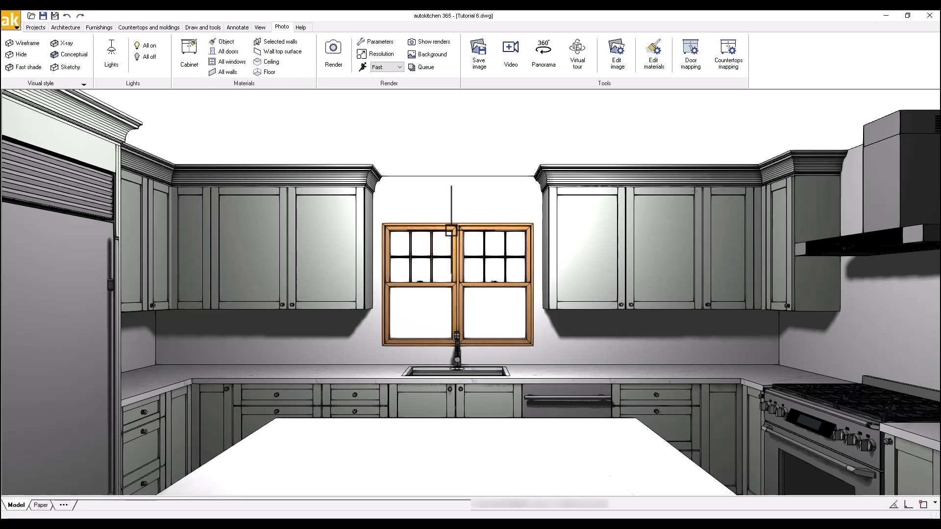
{"action": "right_click", "coordinate": [452, 230]}
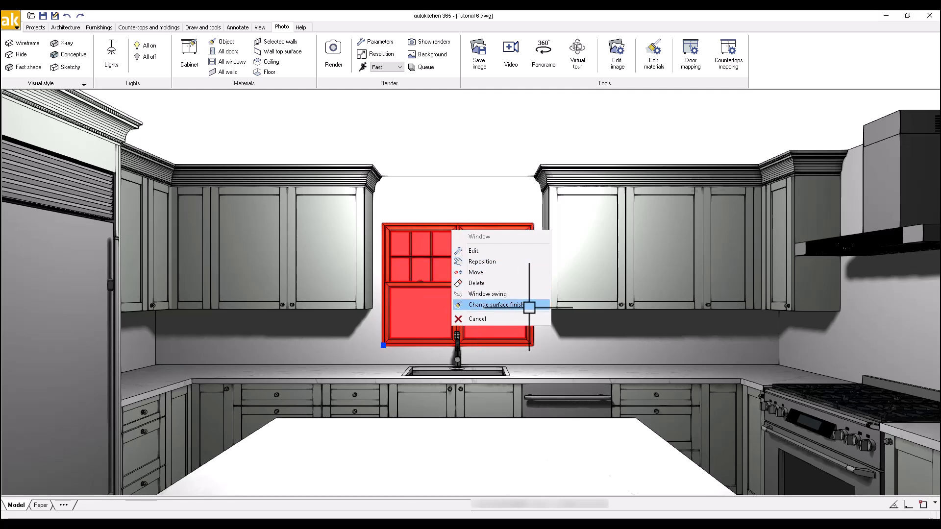
{"action": "left_click", "coordinate": [499, 319]}
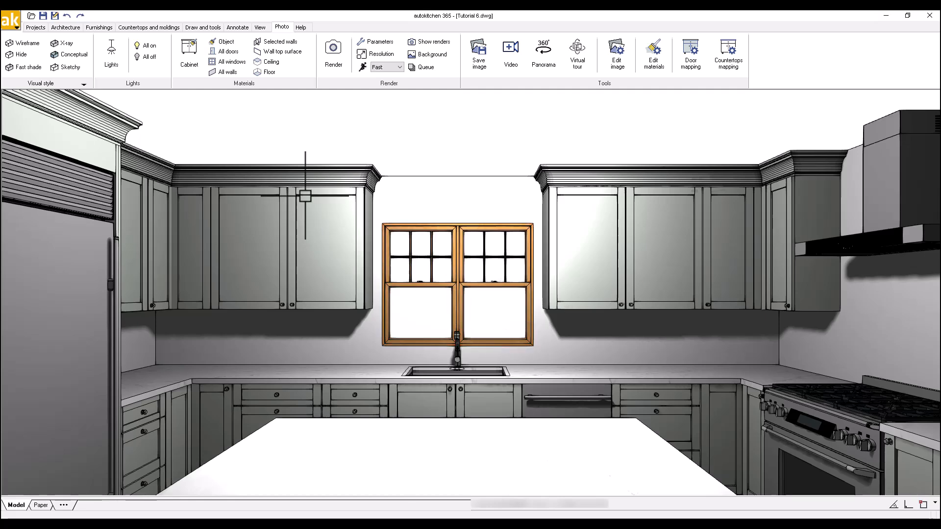
Step: Apply the Benjamin Moore paint "Popular - Gray Mountain" to all cabinet, shelf, door and matching molding parts using one click selection
{"action": "left_click", "coordinate": [189, 58]}
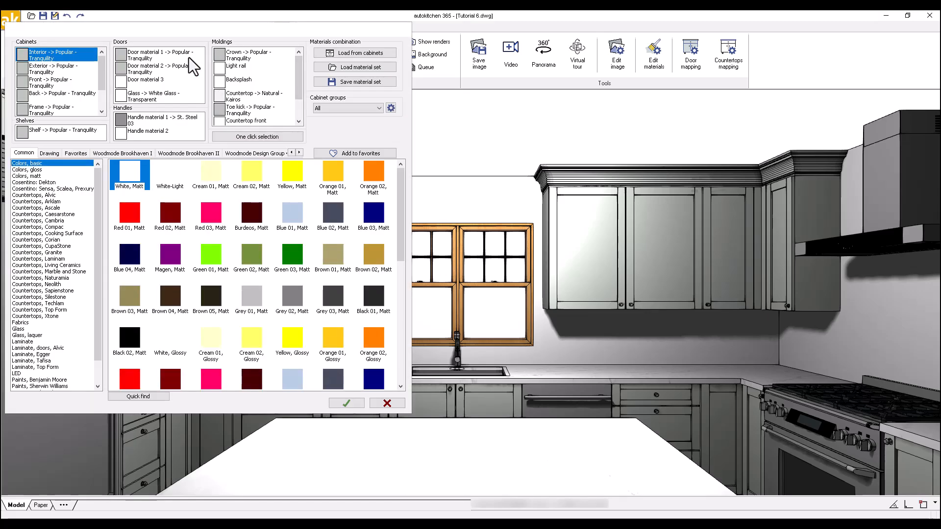
{"action": "left_click_drag", "start_coordinate": [257, 30], "coordinate": [329, 32]}
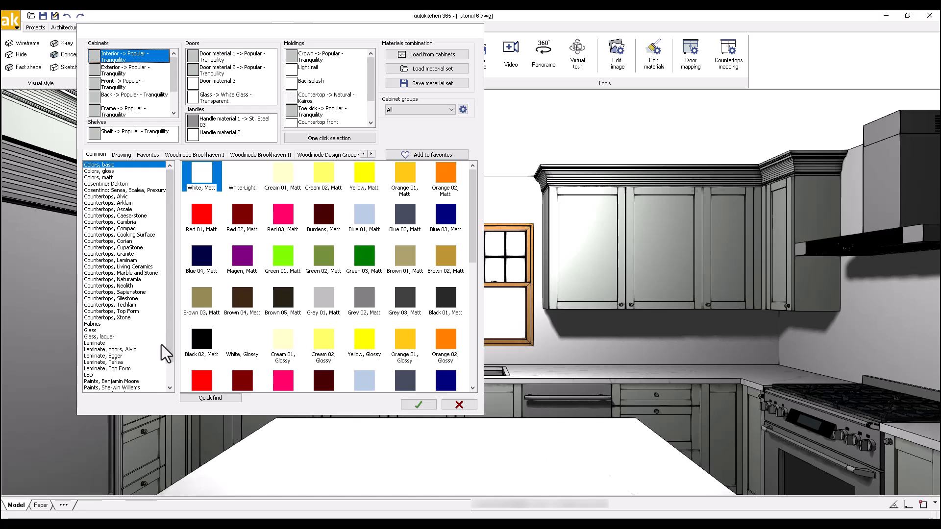
{"action": "left_click", "coordinate": [142, 382]}
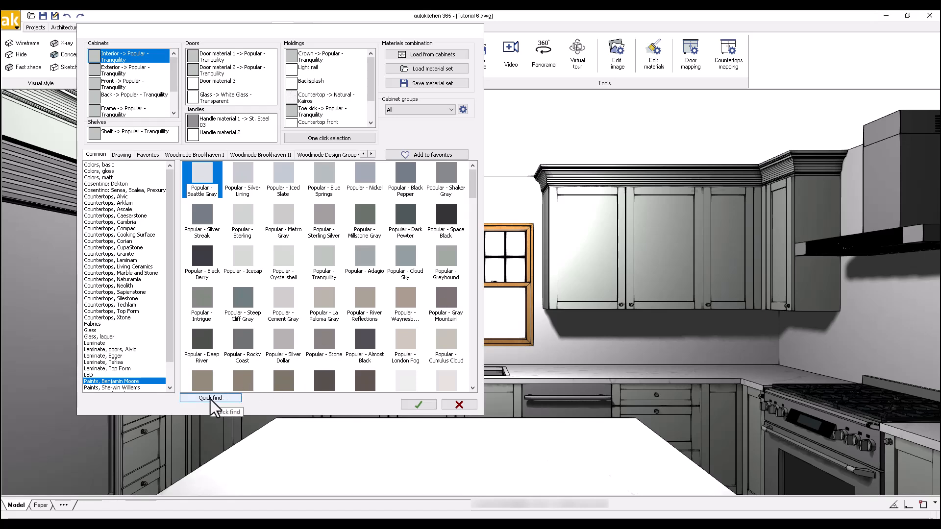
{"action": "left_click", "coordinate": [447, 306]}
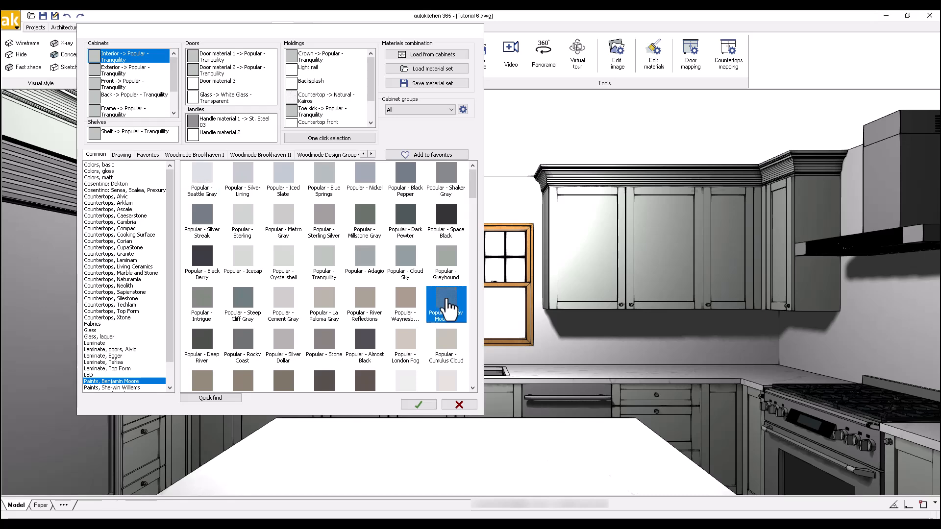
{"action": "left_click", "coordinate": [325, 139]}
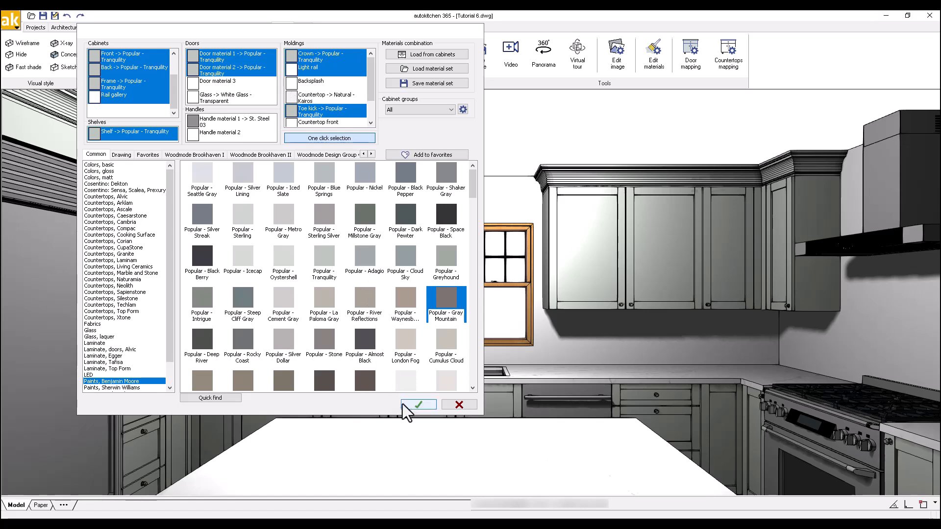
{"action": "left_click", "coordinate": [419, 404]}
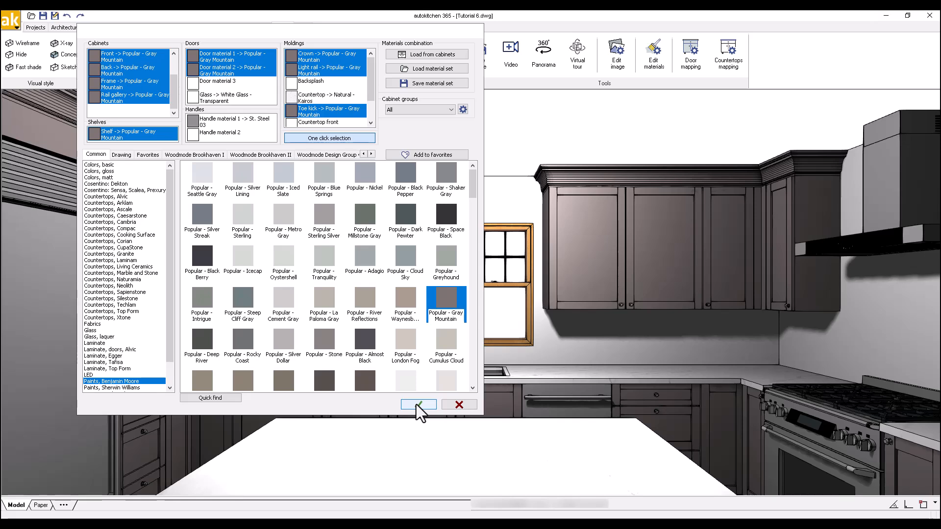
{"action": "left_click", "coordinate": [324, 95]}
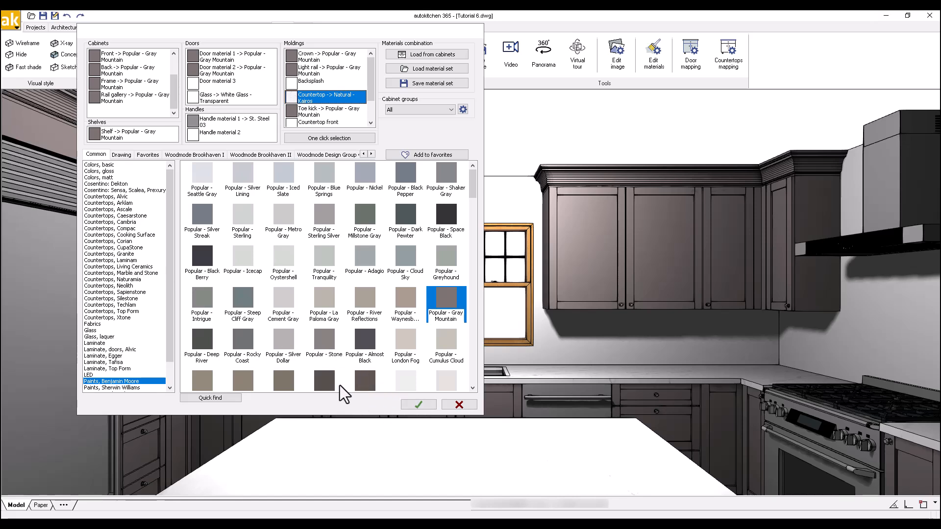
{"action": "left_click", "coordinate": [459, 405]}
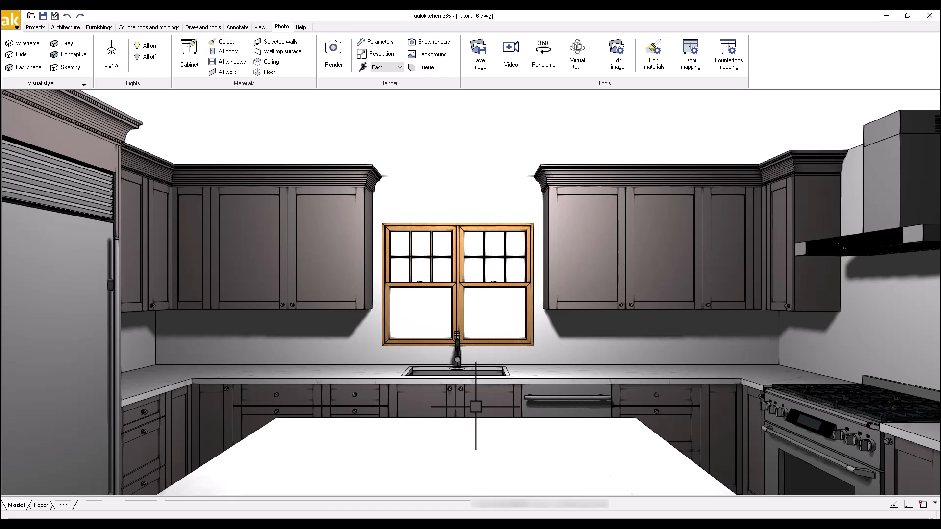
Step: Change the surface finish of the window's Frame, Window and Mullion to "White - Chantilly Lace", found by searching Benjamin Moore paints for "white"
{"action": "left_click", "coordinate": [460, 246]}
{"action": "right_click", "coordinate": [460, 245]}
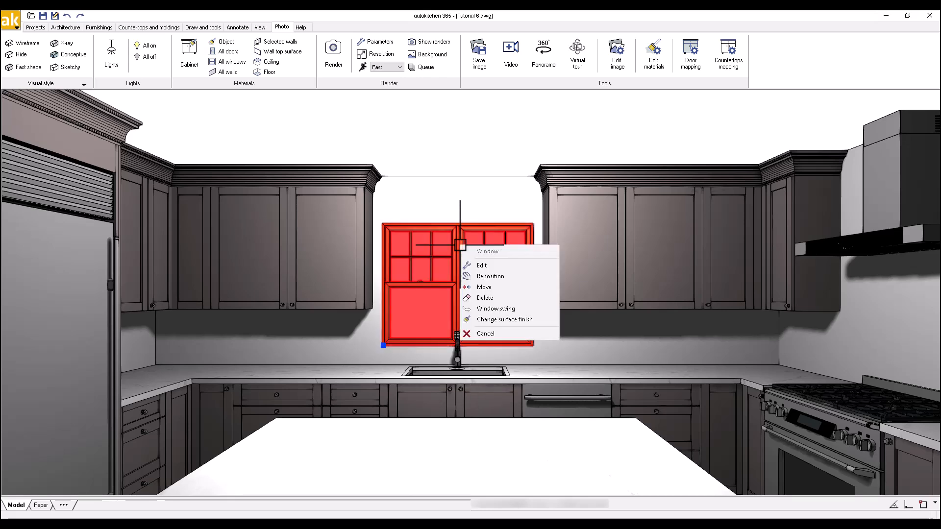
{"action": "left_click", "coordinate": [485, 320]}
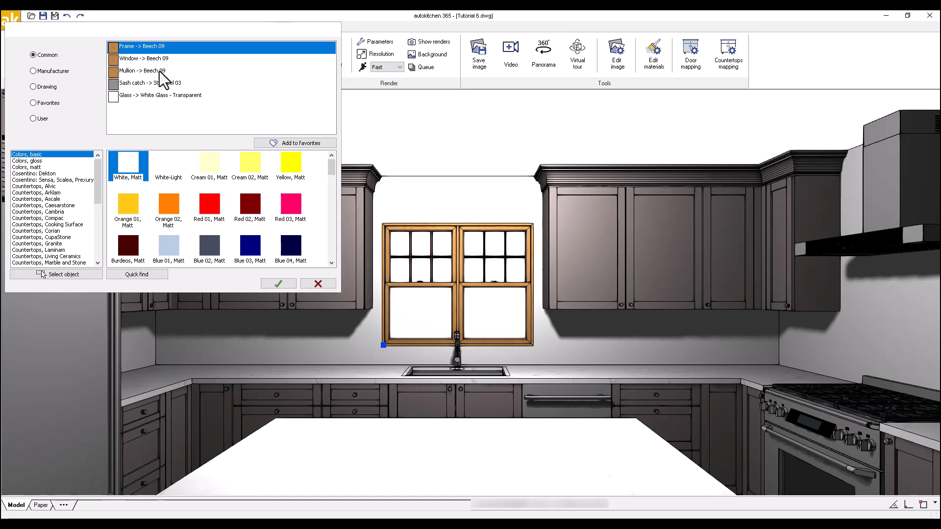
{"action": "left_click", "coordinate": [160, 71], "text": "shift"}
{"action": "scroll", "coordinate": [41, 225], "scroll_direction": "down", "scroll_amount": 7}
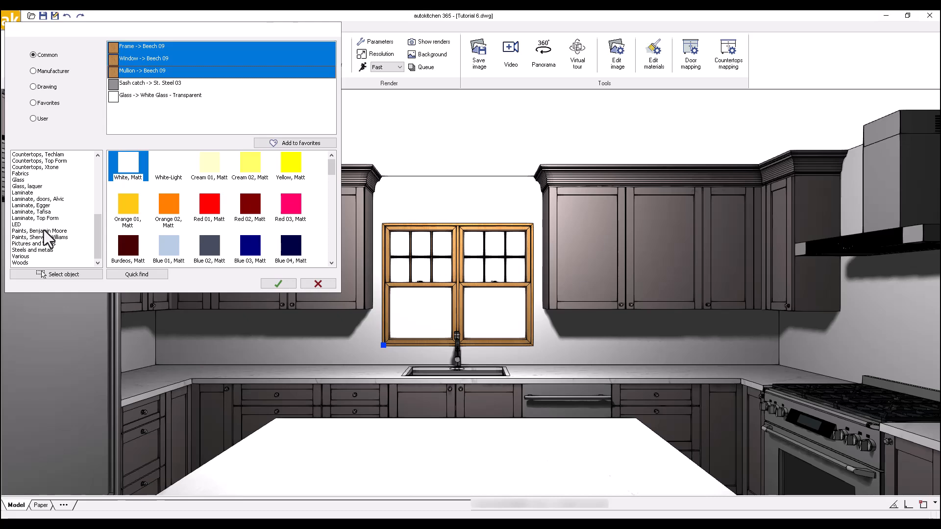
{"action": "left_click", "coordinate": [44, 231]}
{"action": "left_click", "coordinate": [140, 274]}
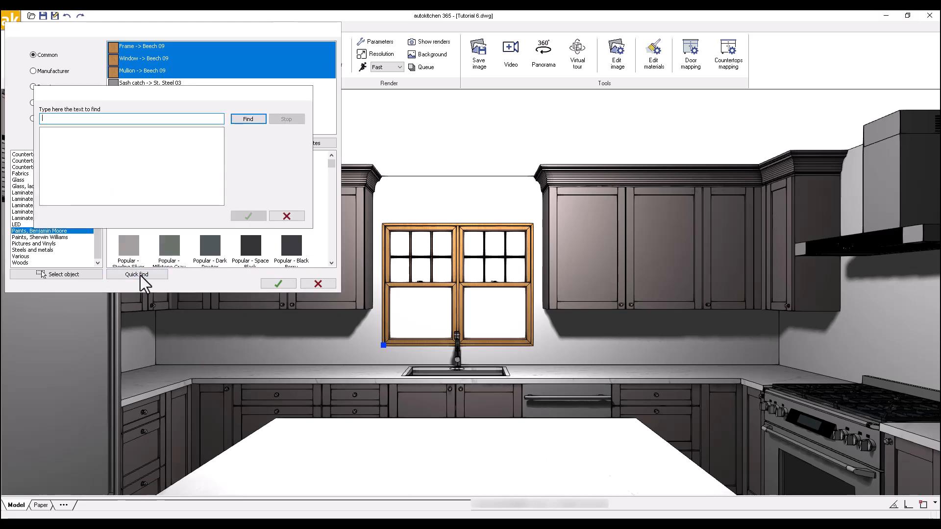
{"action": "type", "text": "white"}
{"action": "key", "text": "Return"}
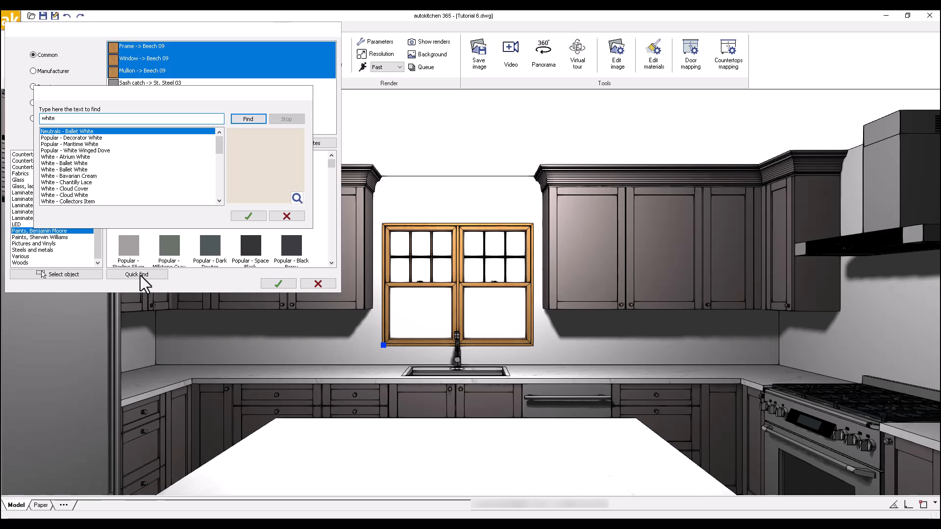
{"action": "left_click", "coordinate": [83, 182]}
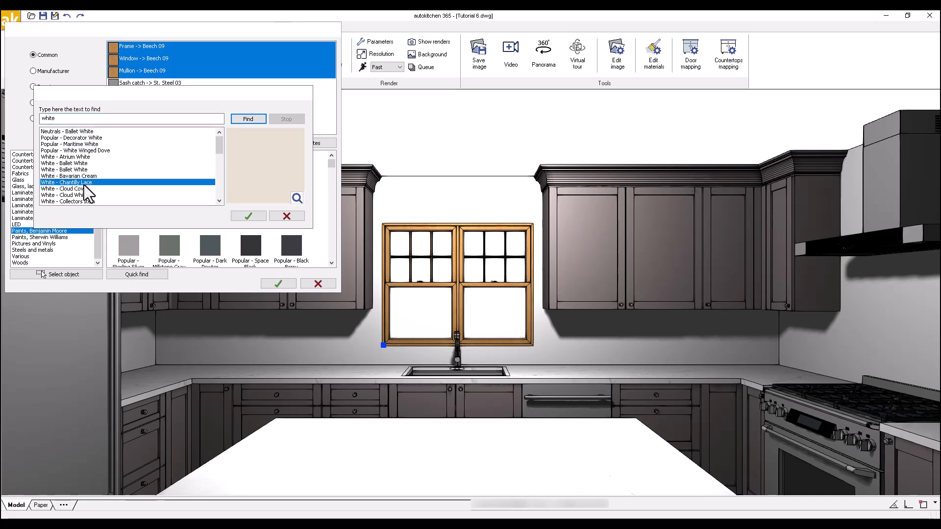
{"action": "left_click", "coordinate": [249, 216]}
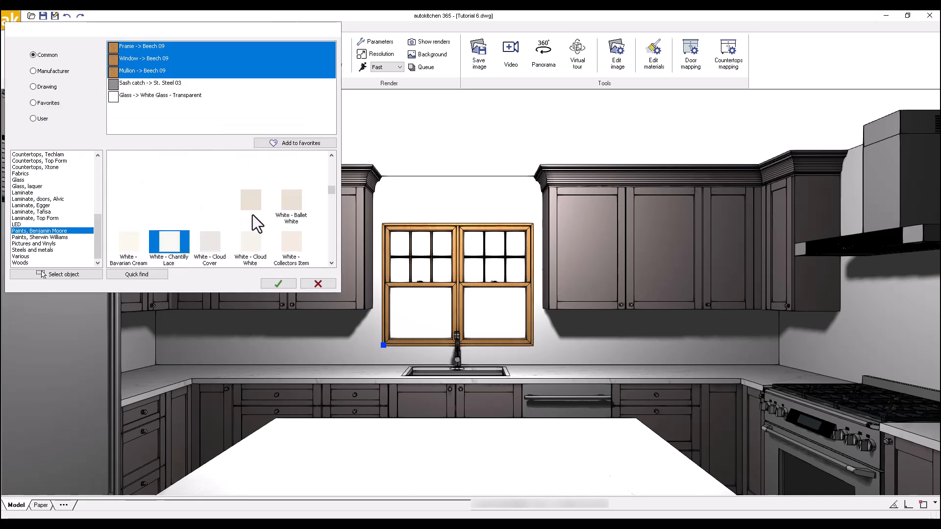
{"action": "left_click", "coordinate": [271, 285]}
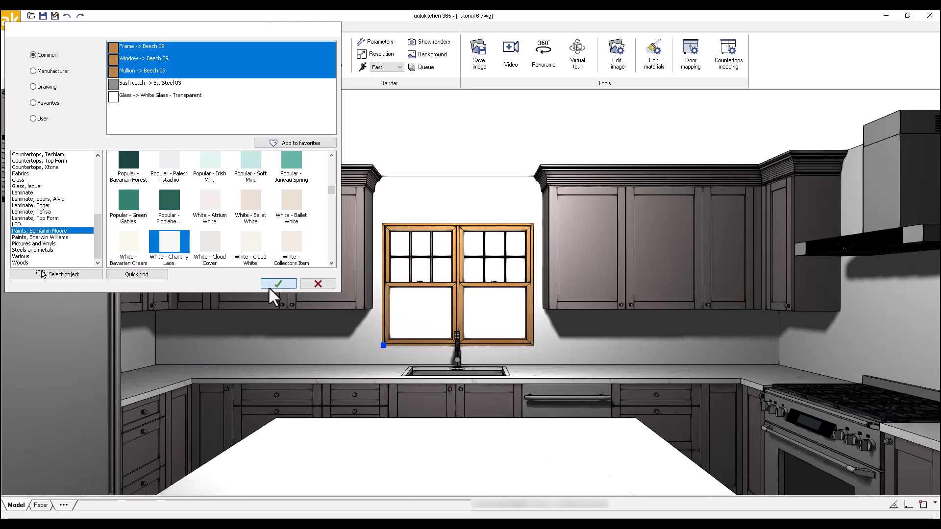
{"action": "left_click", "coordinate": [315, 281]}
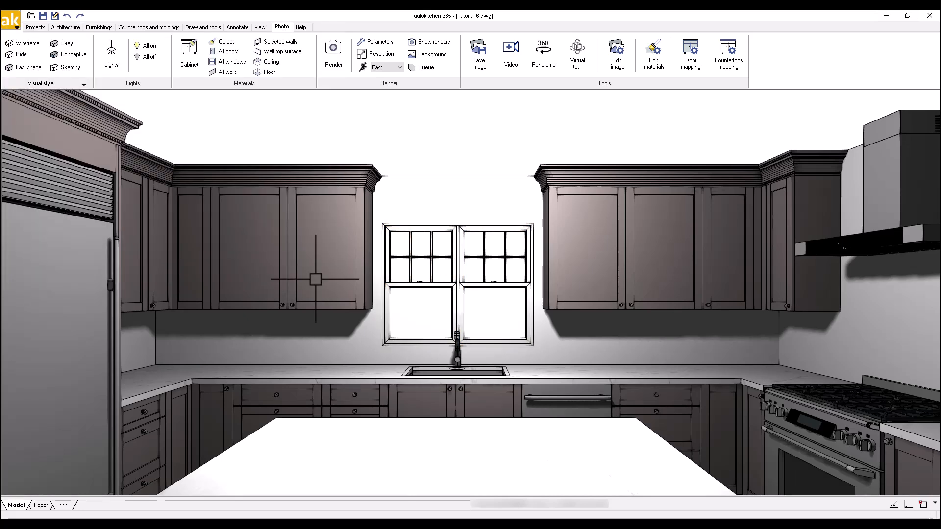
Step: Return to the floor plan view and save the drawing
{"action": "right_click", "coordinate": [368, 137]}
{"action": "left_click", "coordinate": [388, 223]}
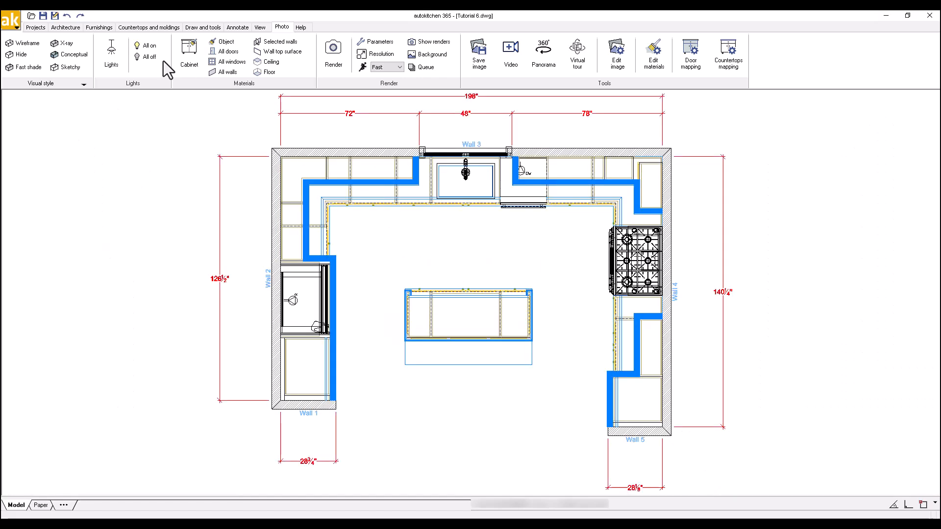
{"action": "left_click", "coordinate": [44, 16]}
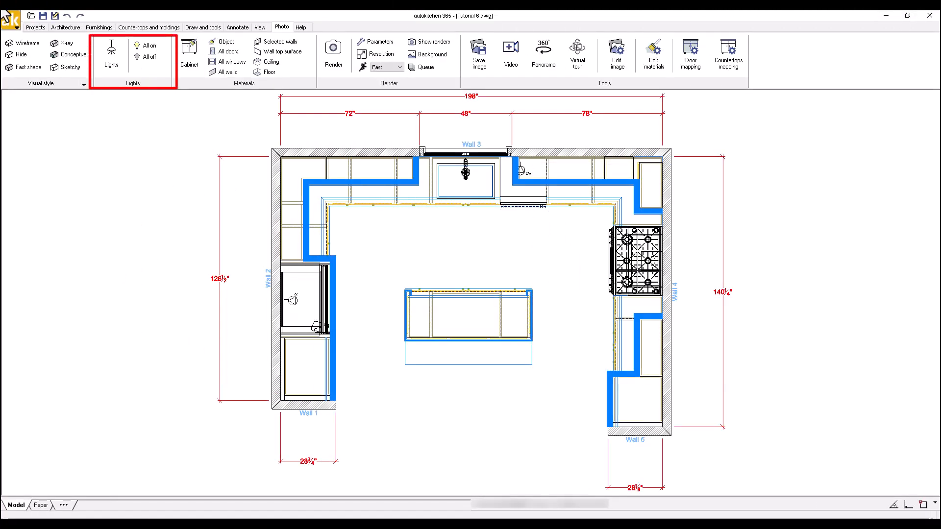
Step: Open the light settings for the kitchen and turn on the Sun light
{"action": "left_click", "coordinate": [112, 41]}
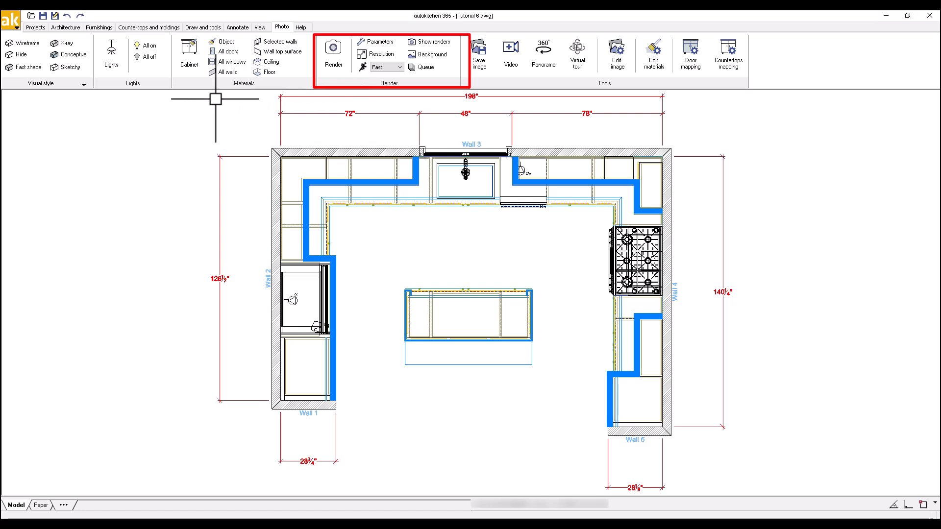
{"action": "left_click", "coordinate": [113, 58]}
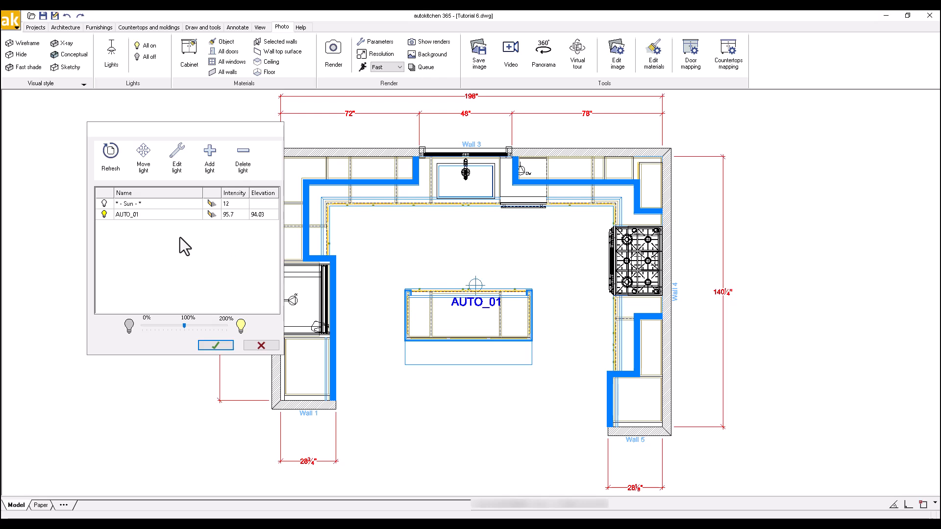
{"action": "left_click", "coordinate": [104, 203]}
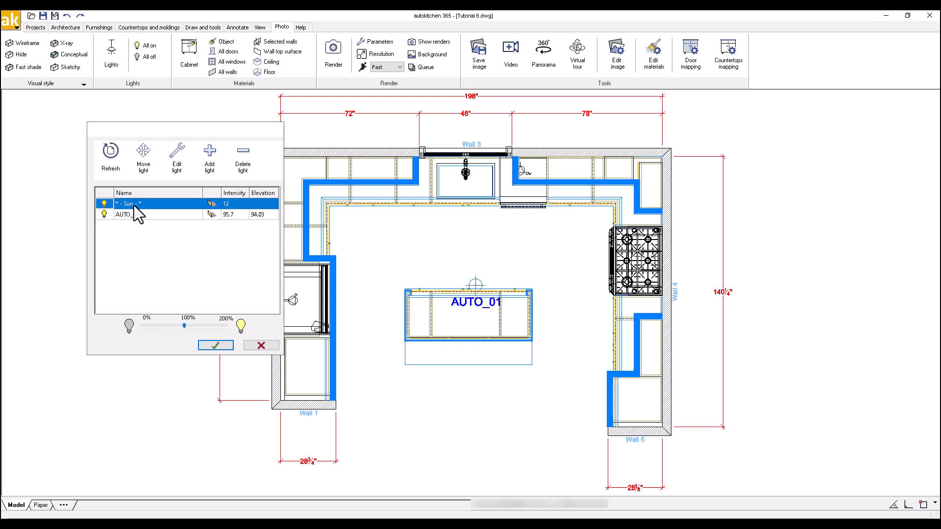
Step: Edit the Sun light's horizontal angle so that its rays enter diagonally from the plan's upper-left corner
{"action": "left_click", "coordinate": [177, 164]}
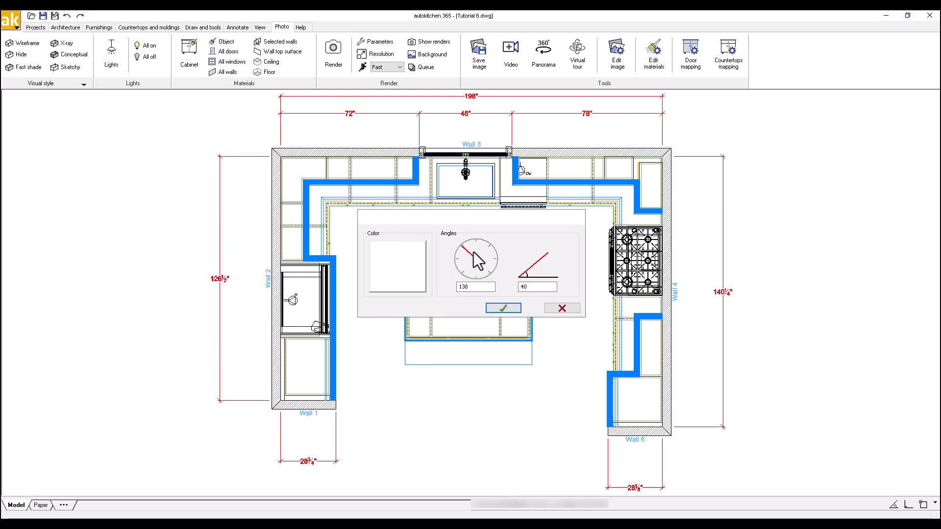
{"action": "mouse_move", "coordinate": [465, 254]}
{"action": "left_mouse_down"}
{"action": "mouse_move", "coordinate": [474, 253]}
{"action": "mouse_move", "coordinate": [481, 273]}
{"action": "mouse_move", "coordinate": [490, 241]}
{"action": "mouse_move", "coordinate": [462, 238]}
{"action": "mouse_move", "coordinate": [454, 252]}
{"action": "mouse_move", "coordinate": [459, 245]}
{"action": "left_mouse_up"}
{"action": "left_click", "coordinate": [496, 307]}
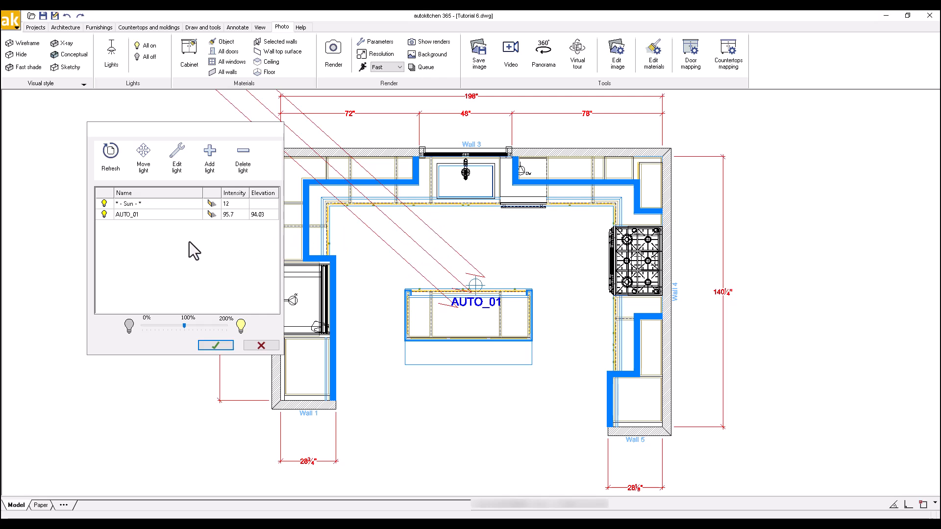
Step: Set the intensity of the AUTO_01 light to 40
{"action": "left_click", "coordinate": [235, 203]}
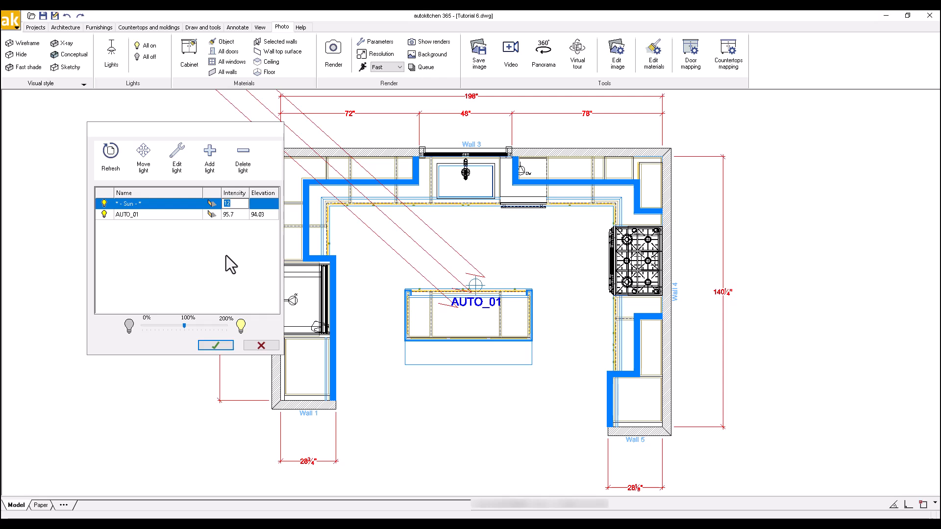
{"action": "left_click", "coordinate": [152, 215]}
{"action": "left_click", "coordinate": [227, 214]}
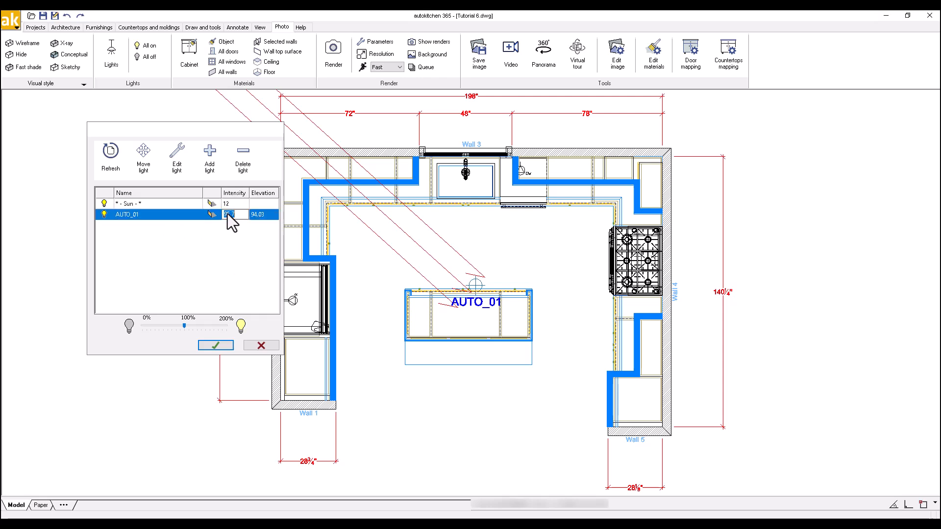
{"action": "type", "text": "40"}
{"action": "left_click", "coordinate": [176, 218]}
Step: Move the AUTO_01 light to just below the island in the plan, accept the light settings and save the drawing
{"action": "left_click", "coordinate": [145, 157]}
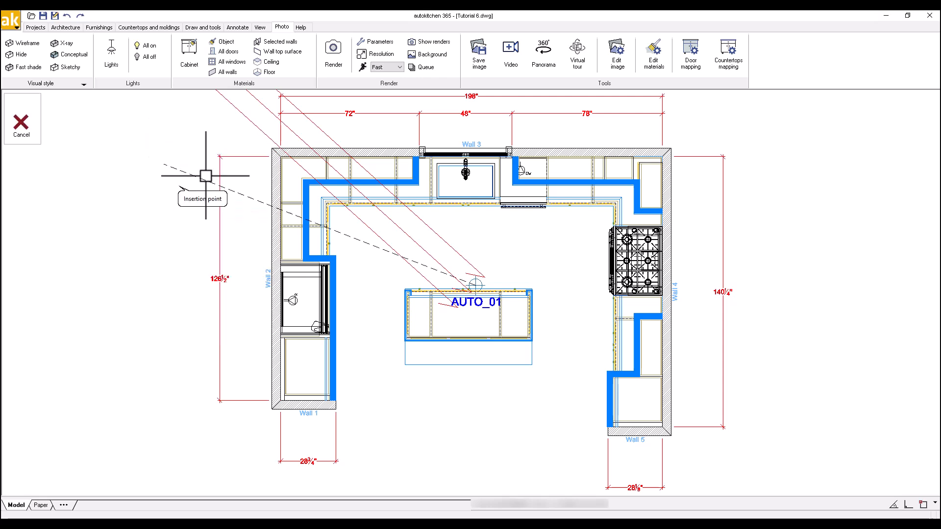
{"action": "left_click", "coordinate": [478, 384]}
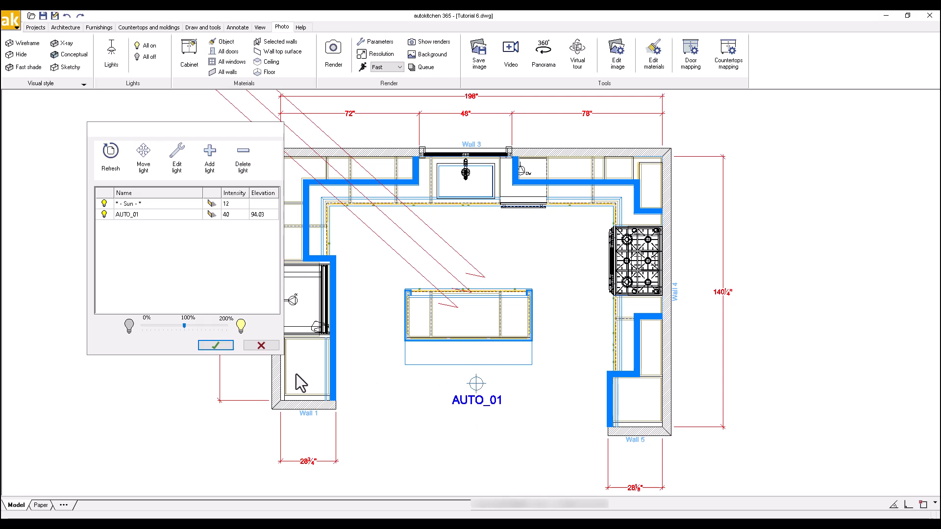
{"action": "left_click", "coordinate": [226, 346]}
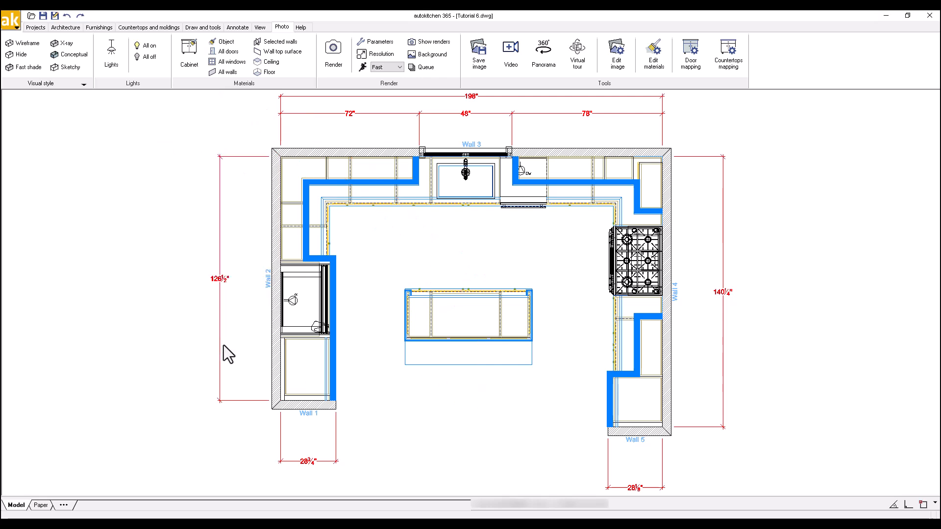
{"action": "left_click", "coordinate": [44, 18]}
Step: Set the render parameters' hardware acceleration to Nvidia Optix GPU
{"action": "left_click", "coordinate": [392, 41]}
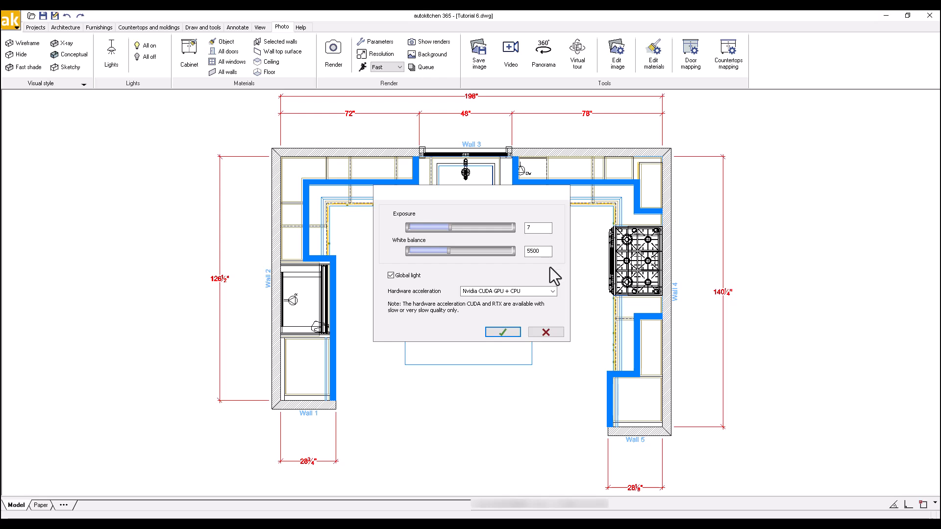
{"action": "left_click", "coordinate": [552, 291]}
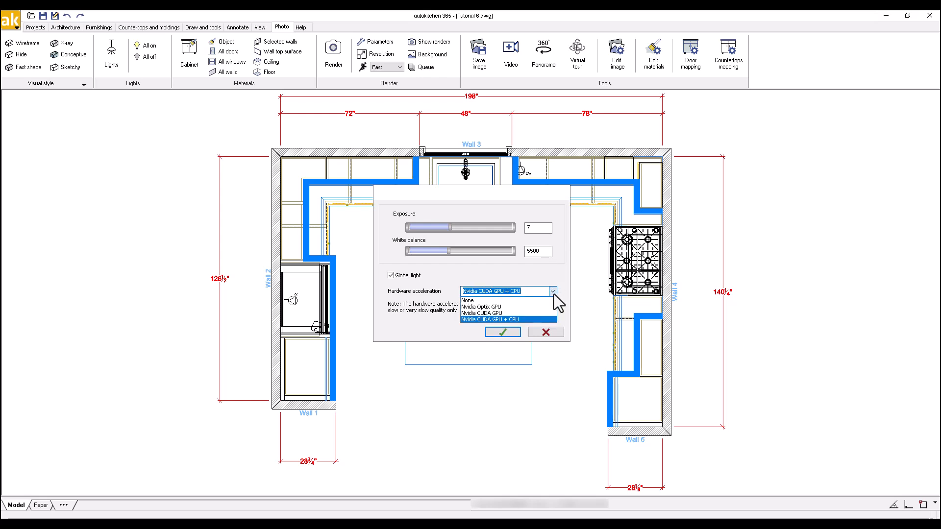
{"action": "left_click", "coordinate": [497, 307]}
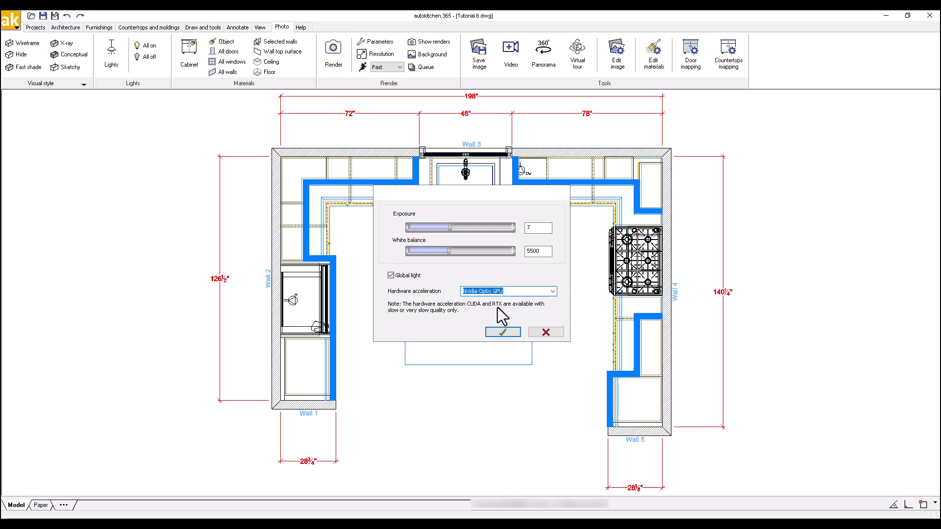
{"action": "left_click", "coordinate": [503, 334]}
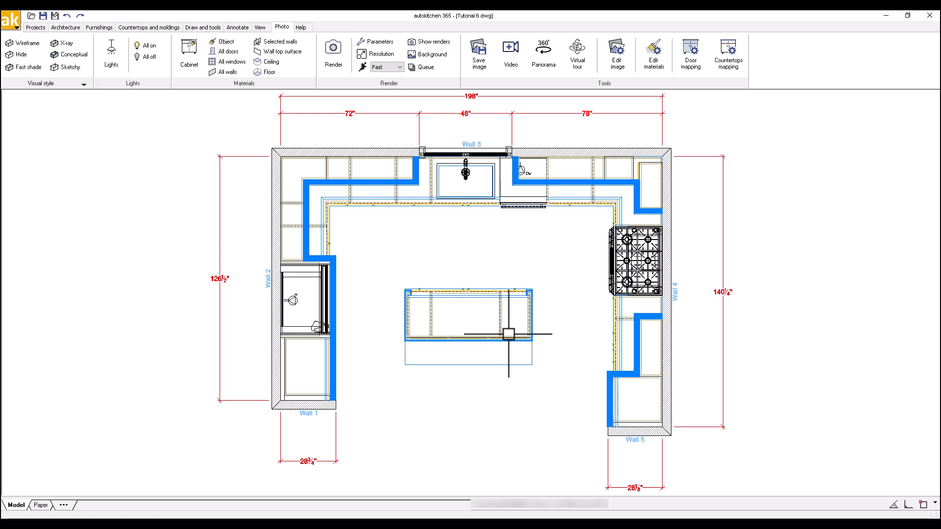
Step: Review the render resolution settings and the available render quality options without changing them
{"action": "left_click", "coordinate": [380, 54]}
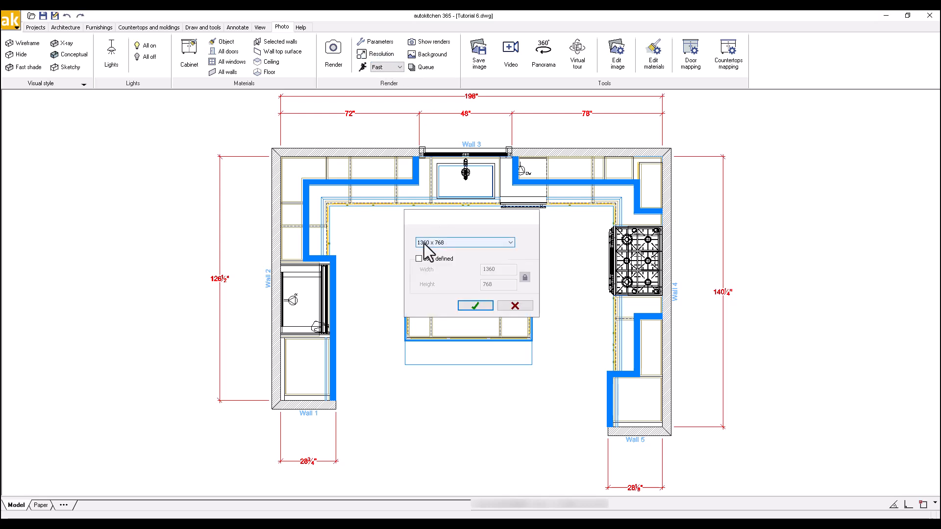
{"action": "left_click", "coordinate": [463, 243]}
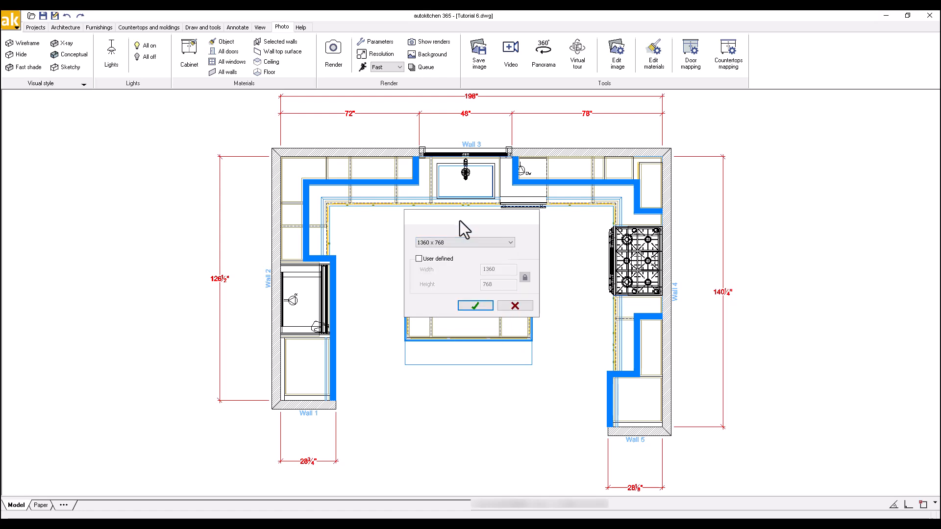
{"action": "left_click", "coordinate": [514, 307]}
{"action": "left_click", "coordinate": [398, 70]}
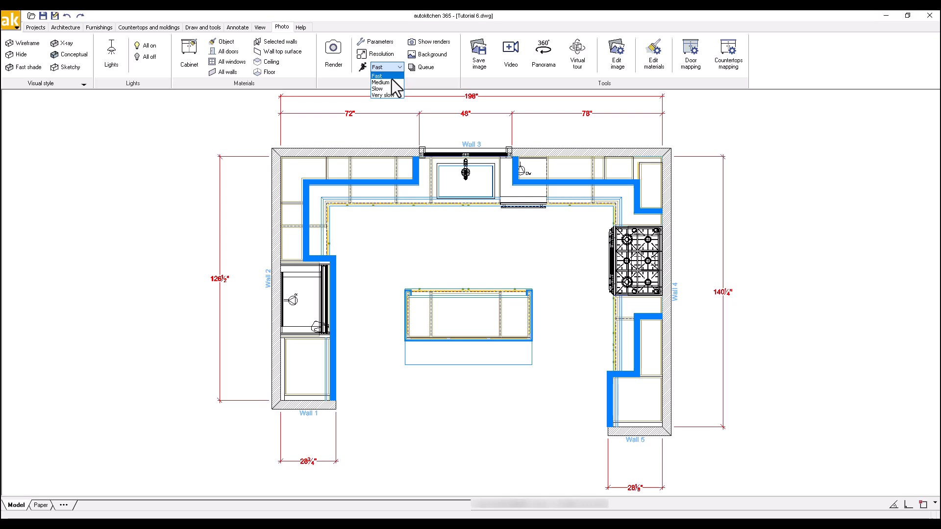
{"action": "left_click", "coordinate": [388, 69]}
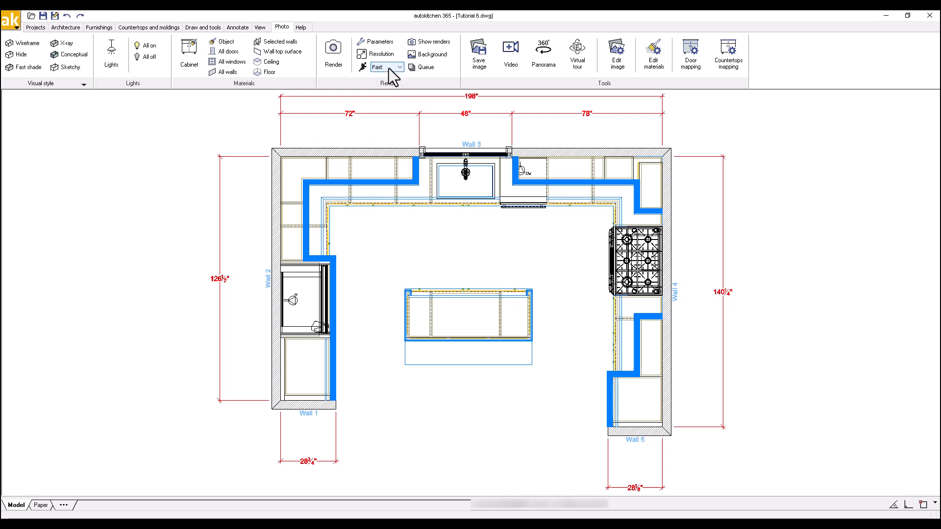
Step: Check the render background settings and the render queue with its saved views
{"action": "left_click", "coordinate": [427, 54]}
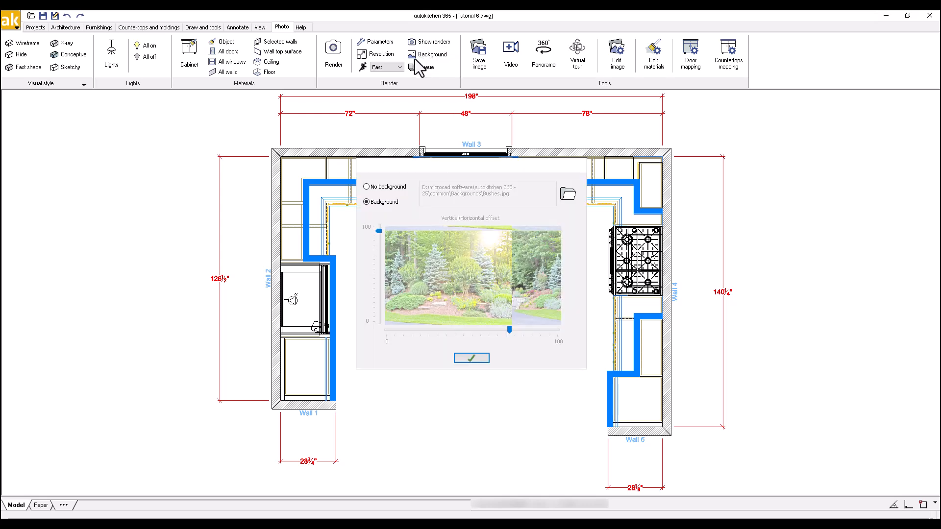
{"action": "left_click", "coordinate": [474, 359]}
{"action": "left_click", "coordinate": [424, 67]}
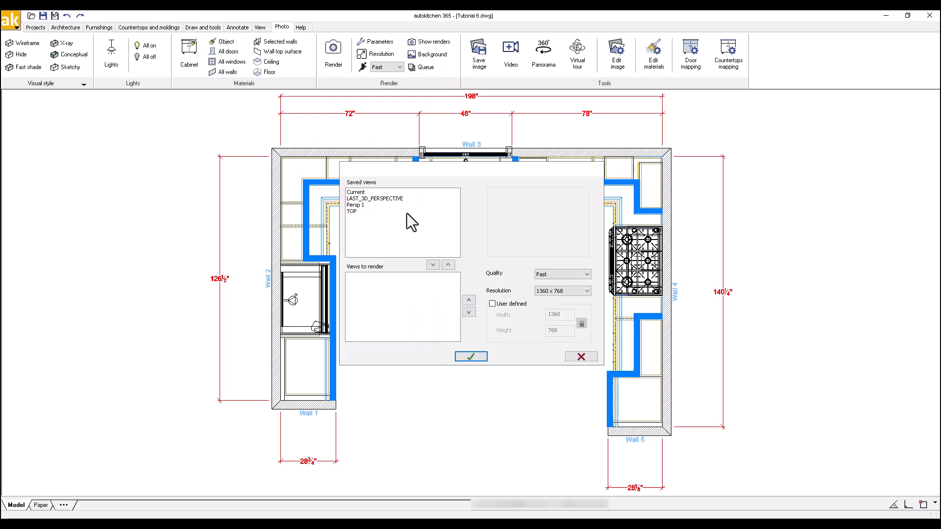
{"action": "left_click", "coordinate": [582, 356]}
Step: Load the saved perspective view "Persp 1"
{"action": "right_click", "coordinate": [452, 233]}
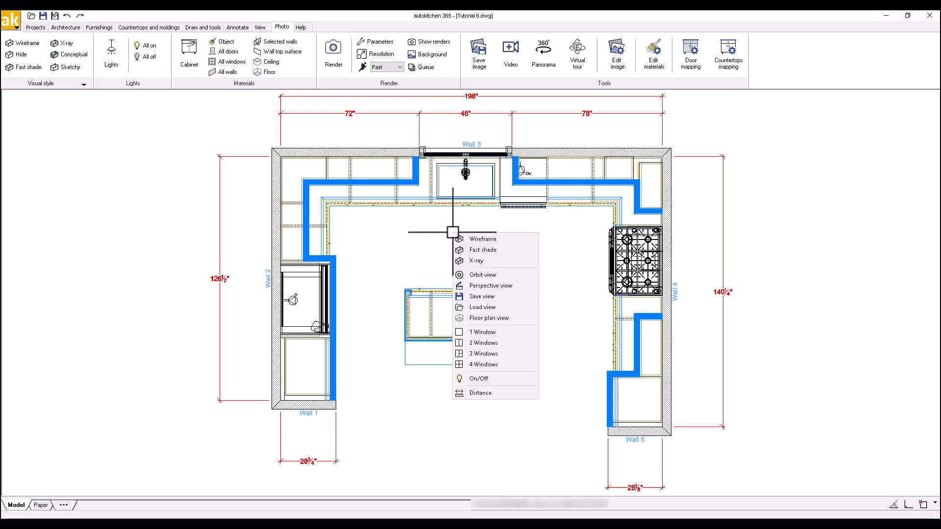
{"action": "left_click", "coordinate": [487, 308]}
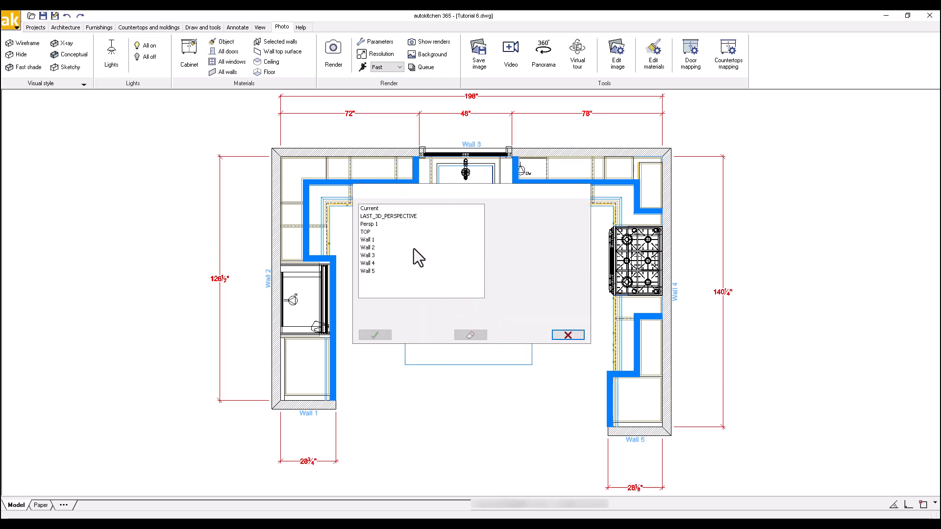
{"action": "left_click", "coordinate": [378, 225]}
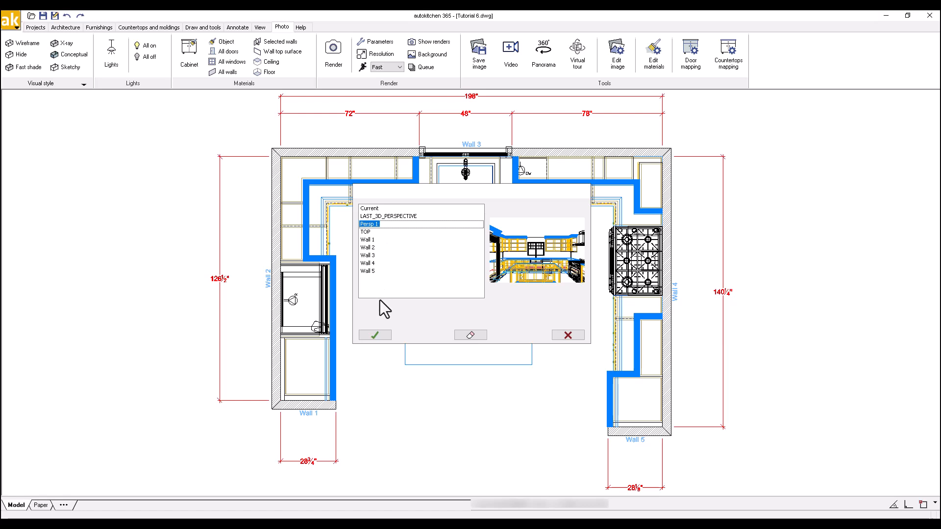
{"action": "left_click", "coordinate": [375, 336]}
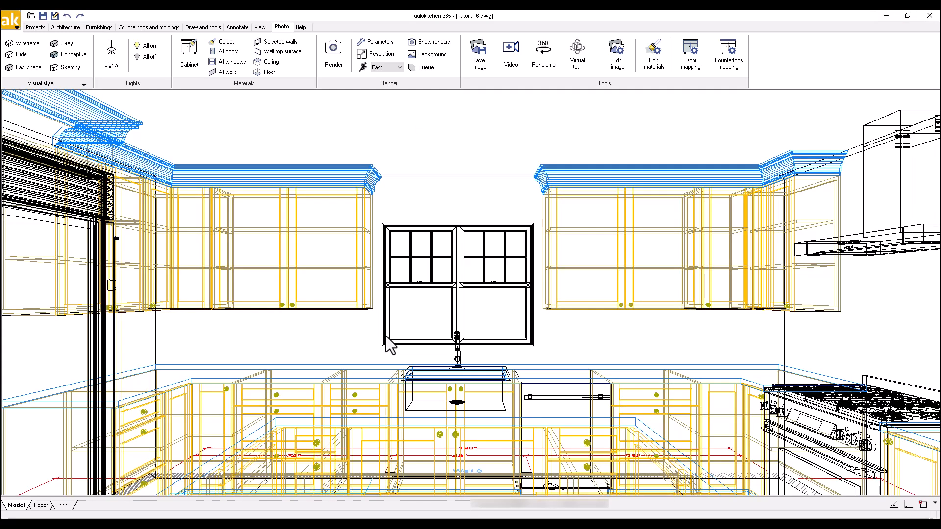
Step: Display only the 3D elements, render the perspective view and close the render window once it finishes
{"action": "left_click", "coordinate": [257, 28]}
{"action": "left_click", "coordinate": [436, 49]}
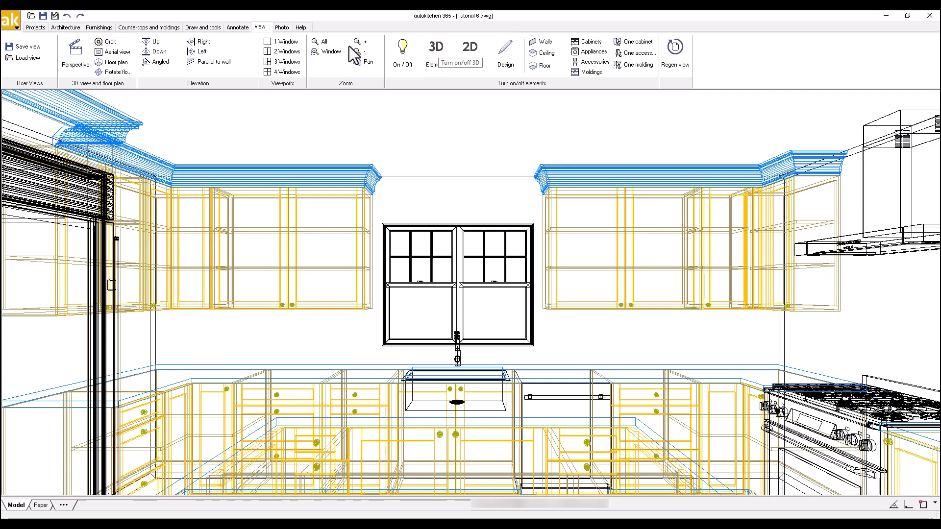
{"action": "left_click", "coordinate": [286, 28]}
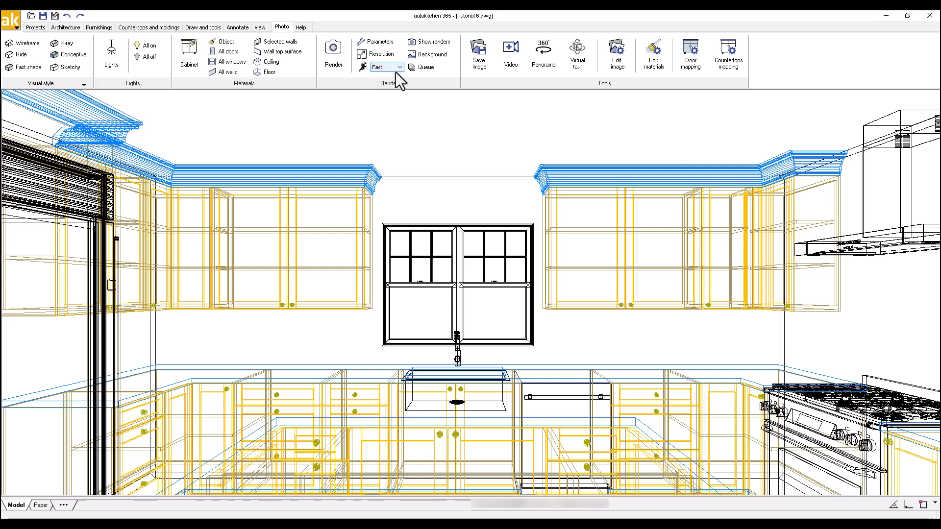
{"action": "left_click", "coordinate": [335, 55]}
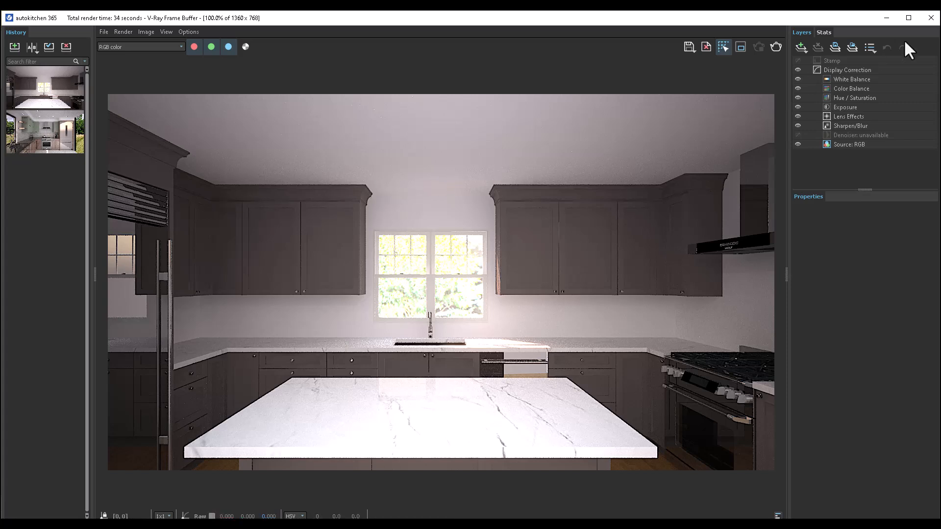
{"action": "left_click", "coordinate": [928, 18]}
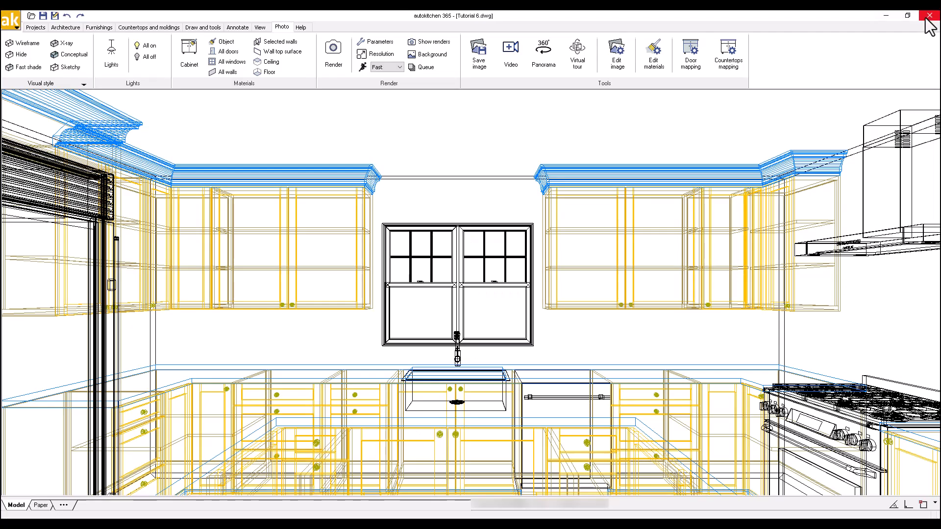
Step: In the floor plan view, move the refrigerator straight out from its wall with ortho mode on, and save the drawing
{"action": "right_click", "coordinate": [427, 157]}
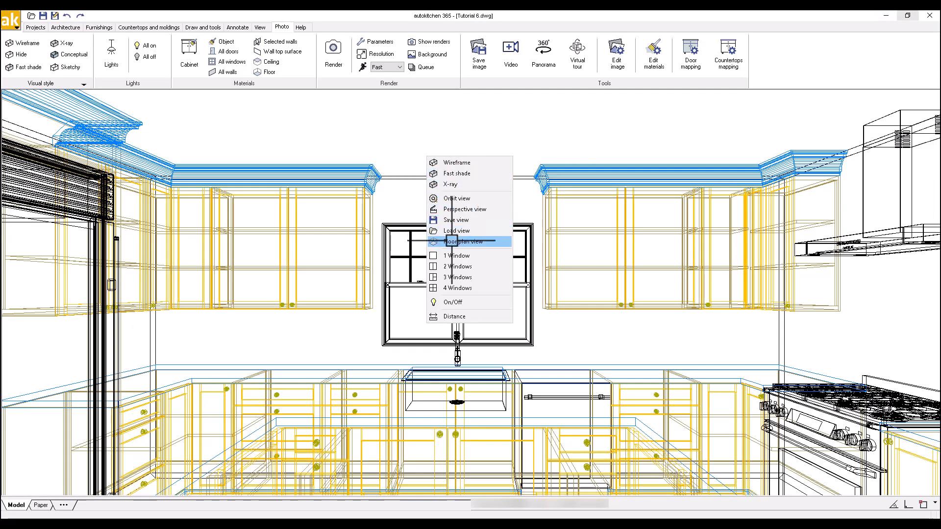
{"action": "left_click", "coordinate": [487, 243]}
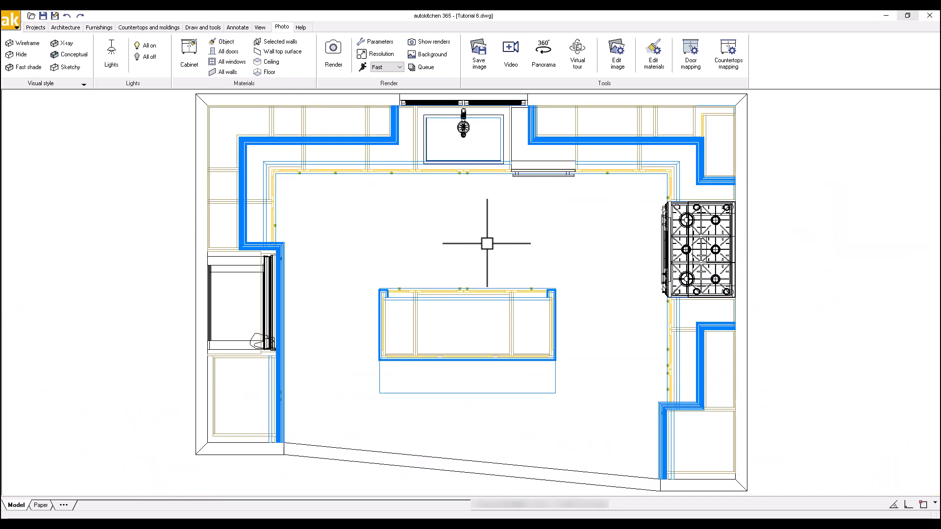
{"action": "left_click", "coordinate": [102, 29]}
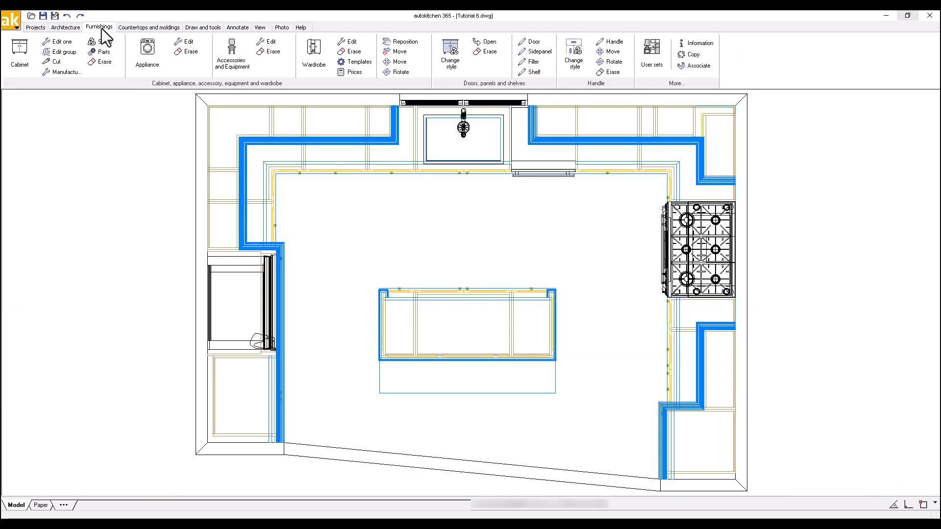
{"action": "left_click", "coordinate": [407, 62]}
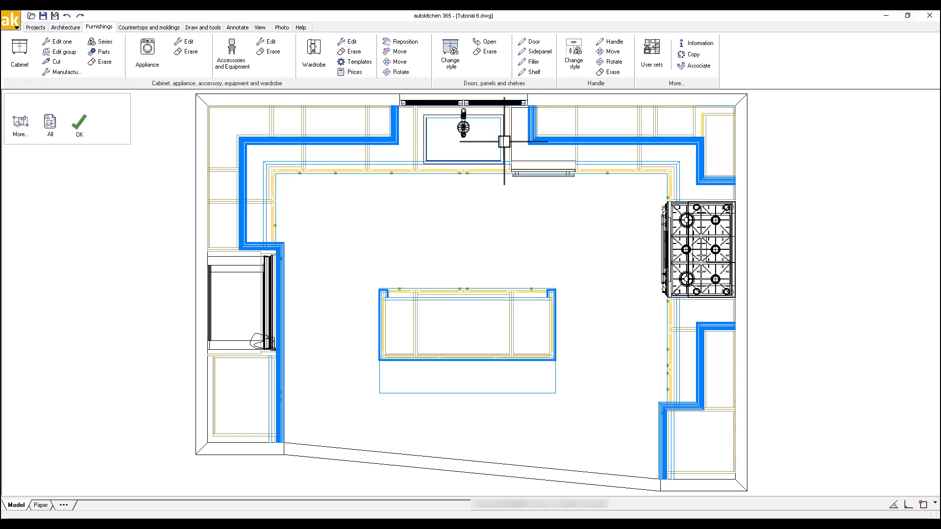
{"action": "left_click", "coordinate": [908, 504]}
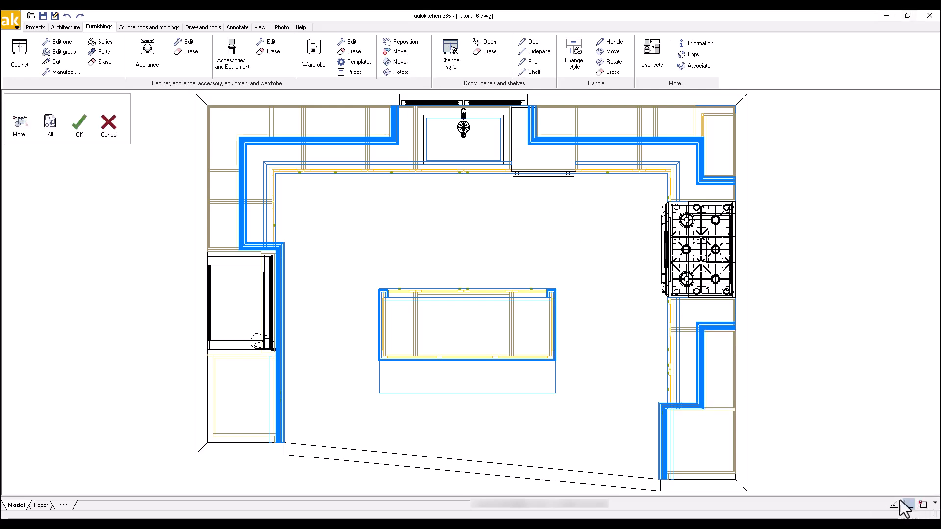
{"action": "left_click", "coordinate": [251, 279]}
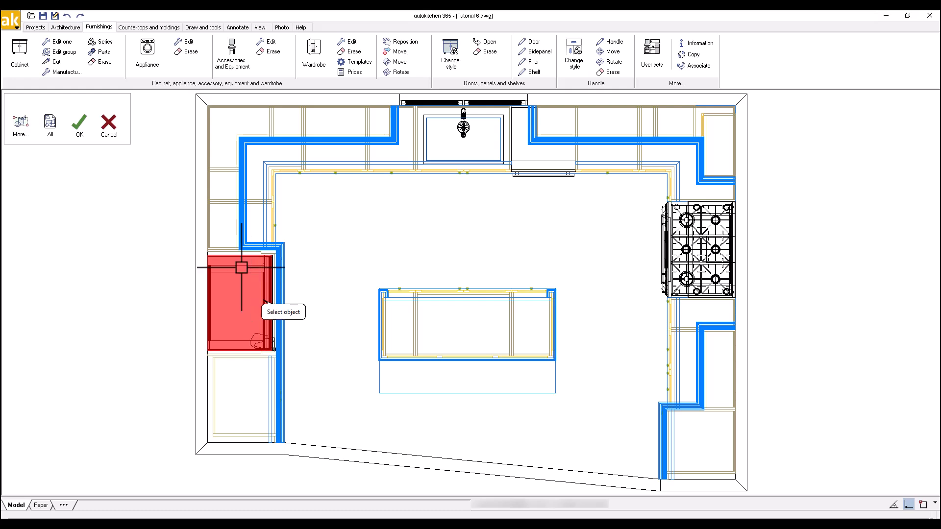
{"action": "left_click", "coordinate": [79, 124]}
{"action": "left_click", "coordinate": [309, 248]}
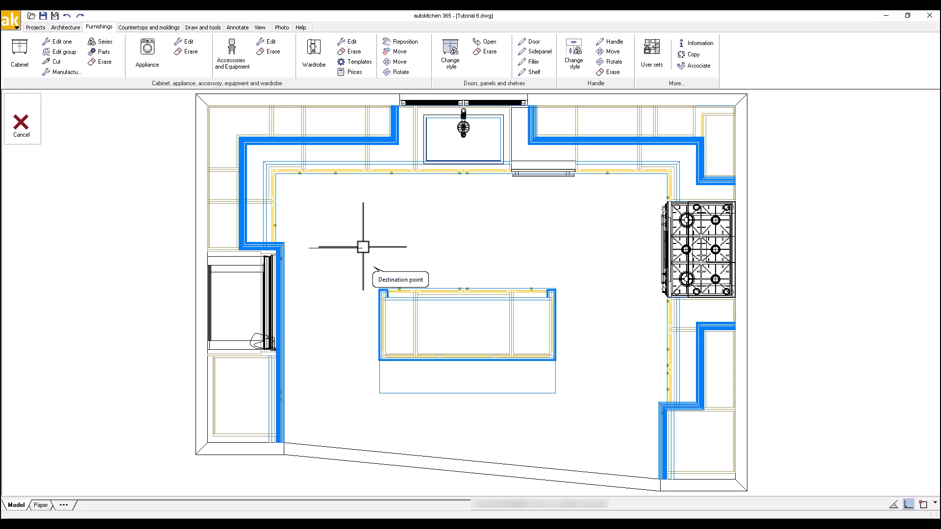
{"action": "left_click", "coordinate": [364, 247]}
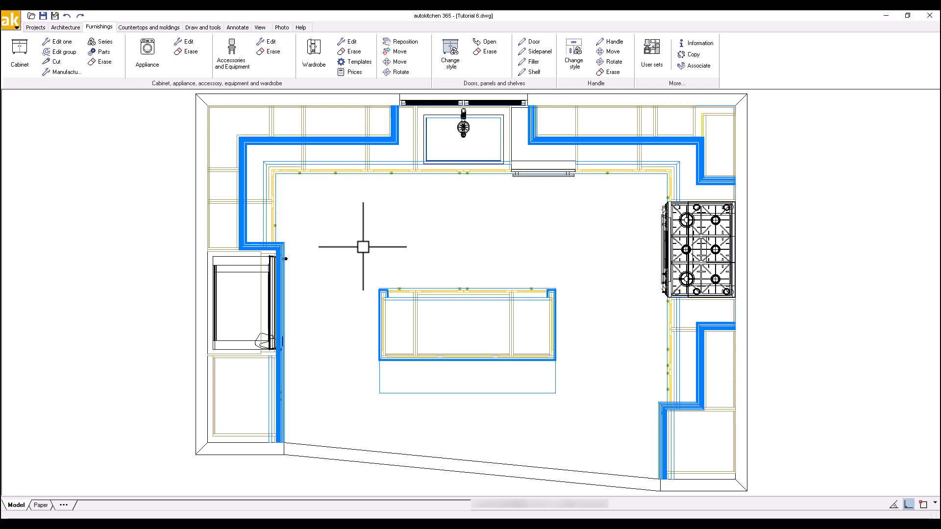
{"action": "left_click", "coordinate": [43, 16]}
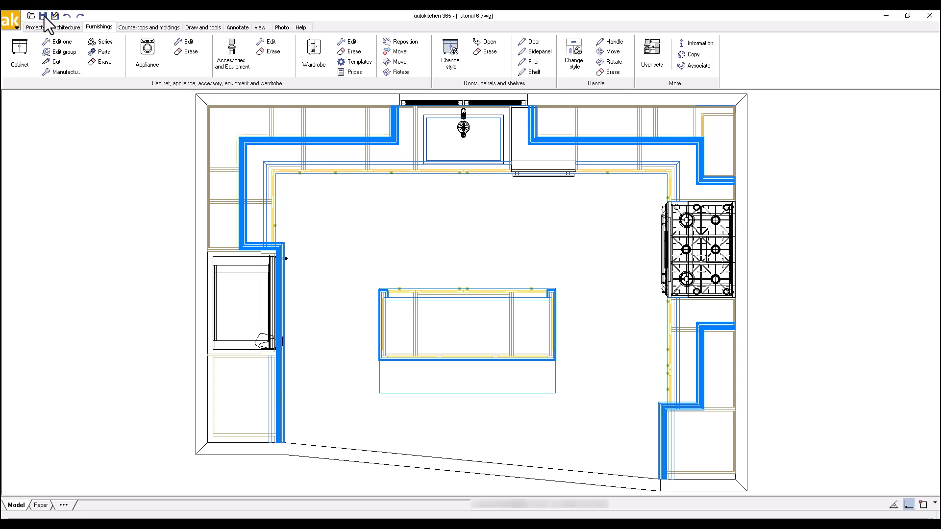